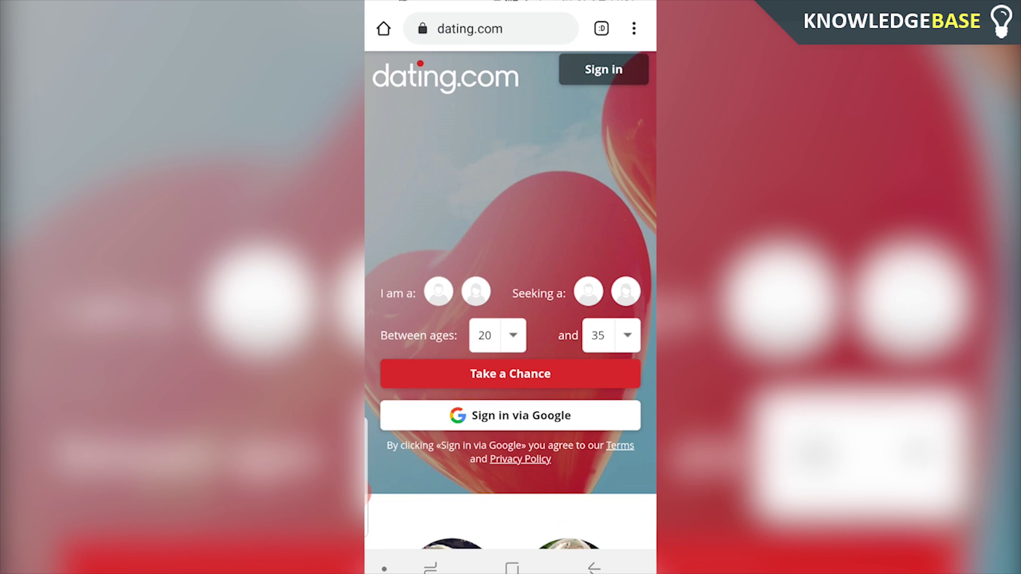
Open the login form with the Sign in button at the top right of the home page
{"action": "left_click", "coordinate": [603, 70]}
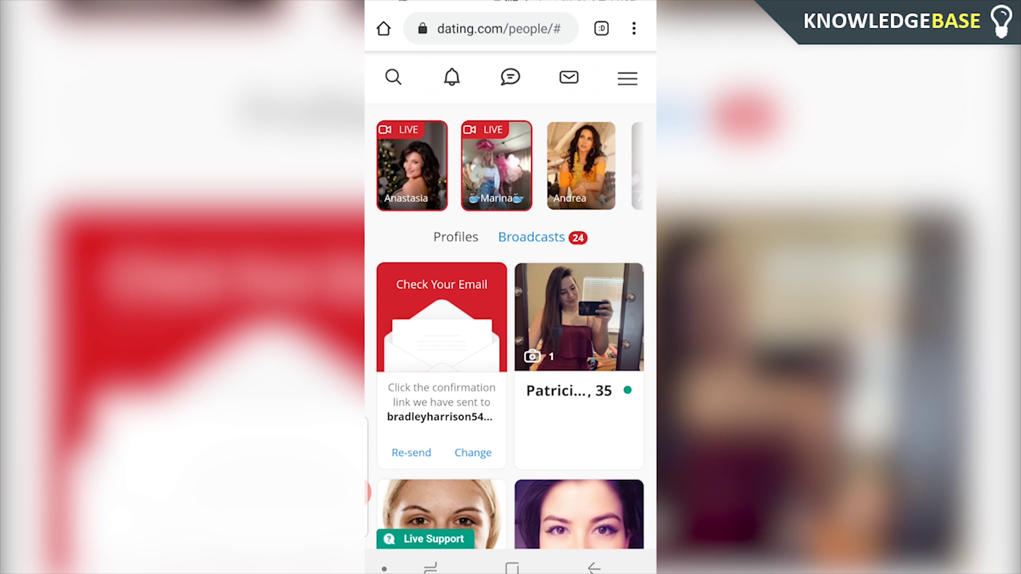
Open the site's main account menu to reach Settings and Manage account
{"action": "left_click", "coordinate": [627, 77]}
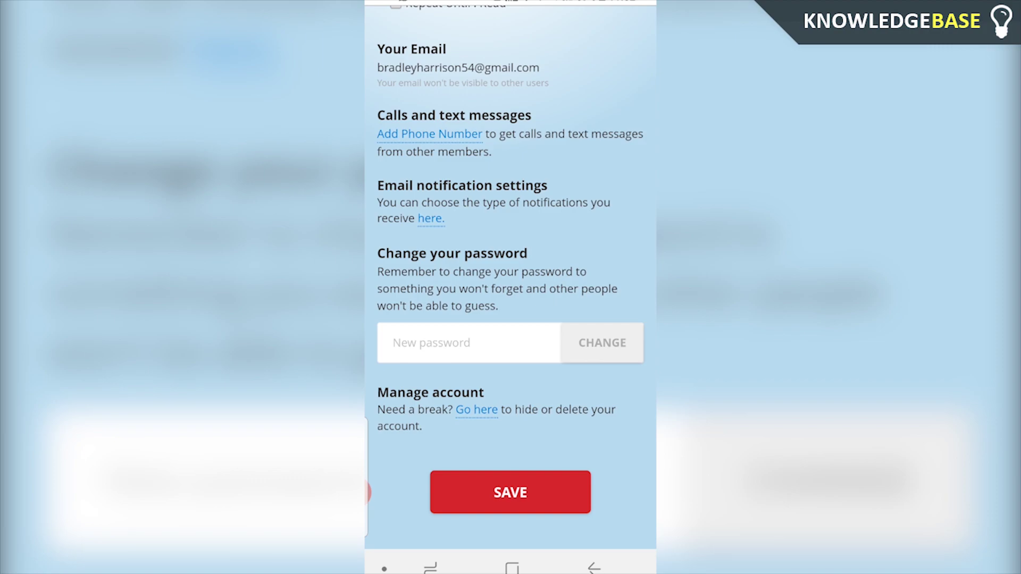
Choose and confirm Delete profile, then pick 'Not enough free options' as the reason
{"action": "left_click", "coordinate": [476, 410]}
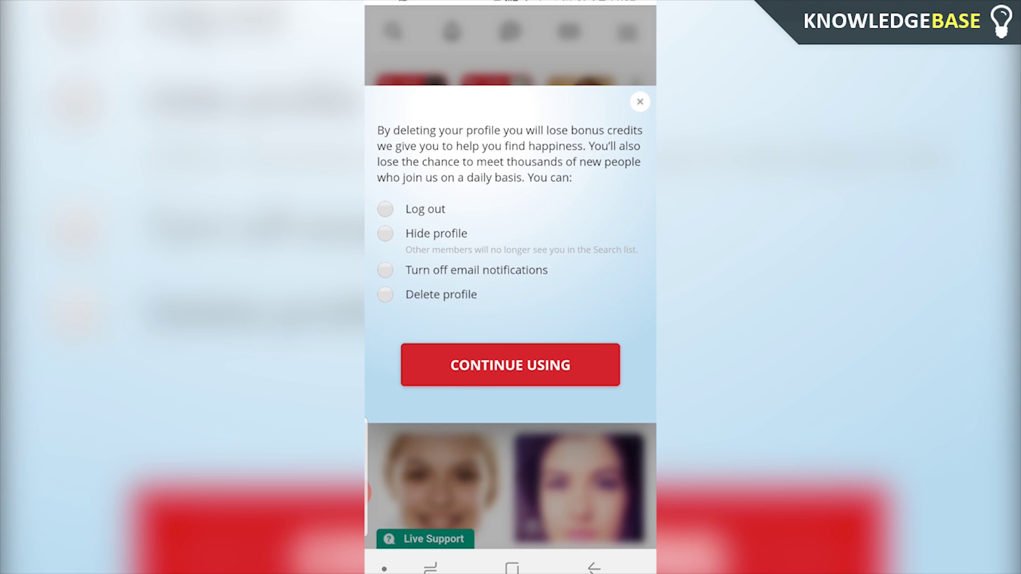
{"action": "left_click", "coordinate": [385, 294]}
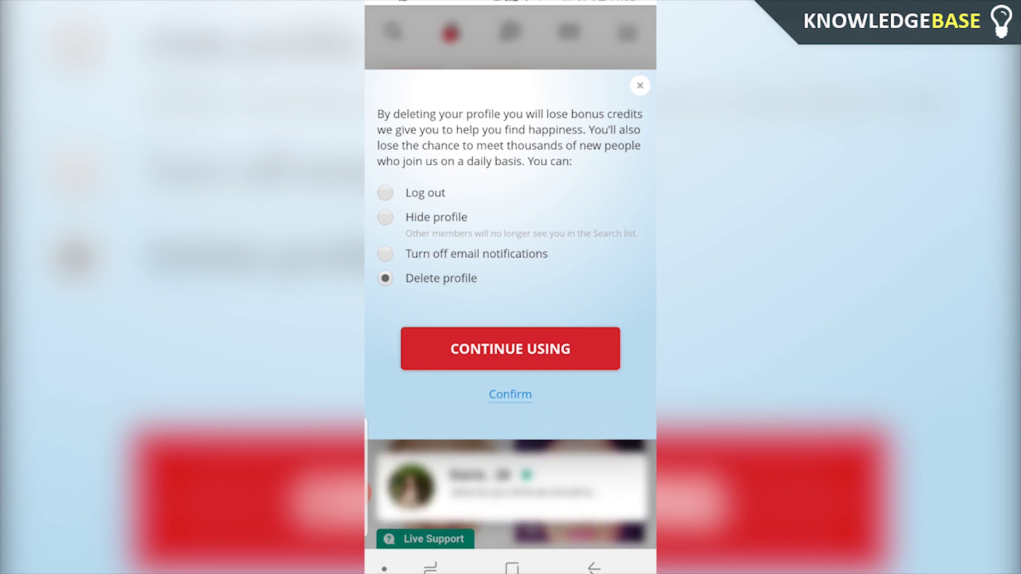
{"action": "left_click", "coordinate": [510, 394]}
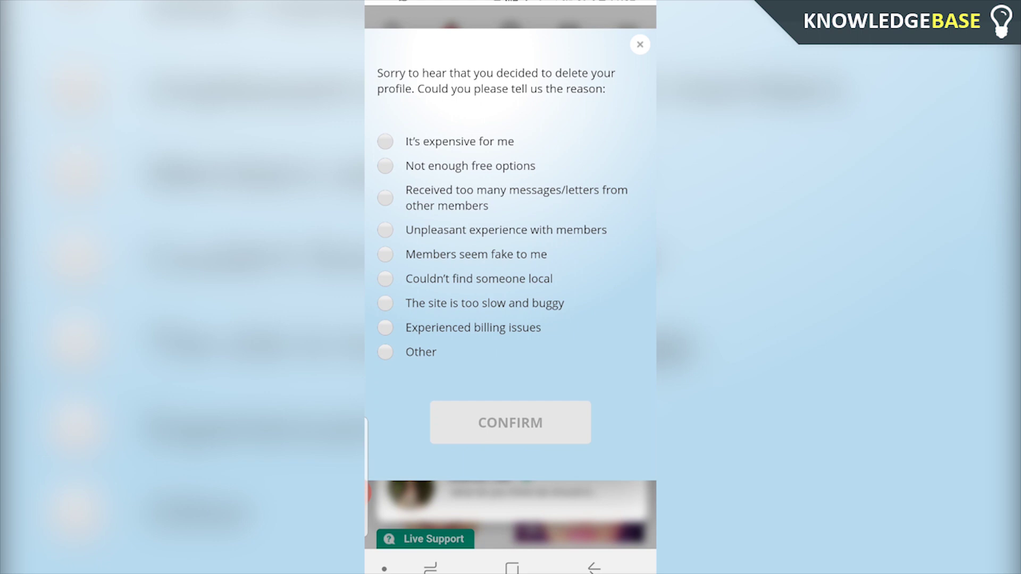
{"action": "left_click", "coordinate": [385, 166]}
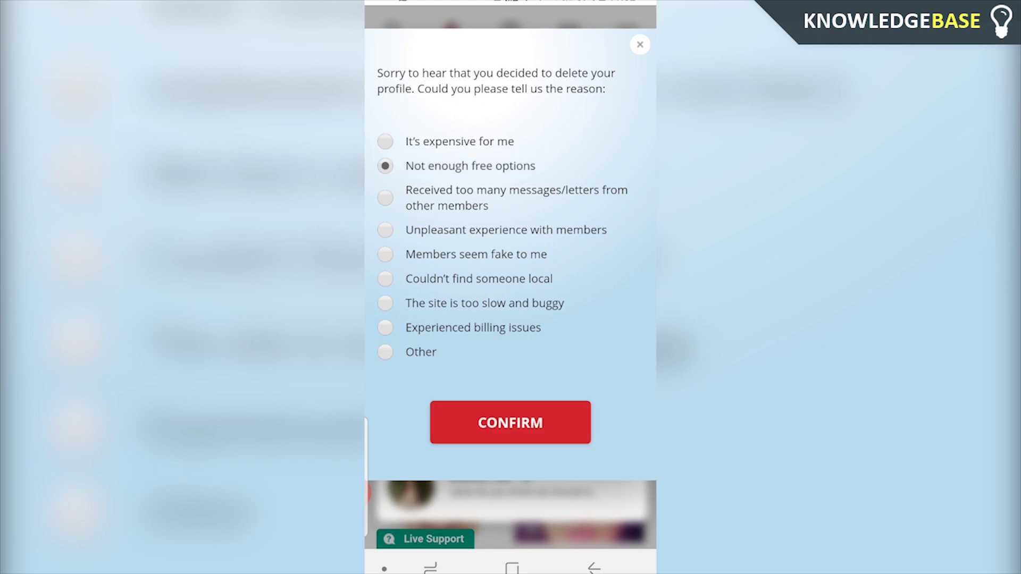
Submit the leaving reason and request profile deletion with the current password entered
{"action": "left_click", "coordinate": [510, 422]}
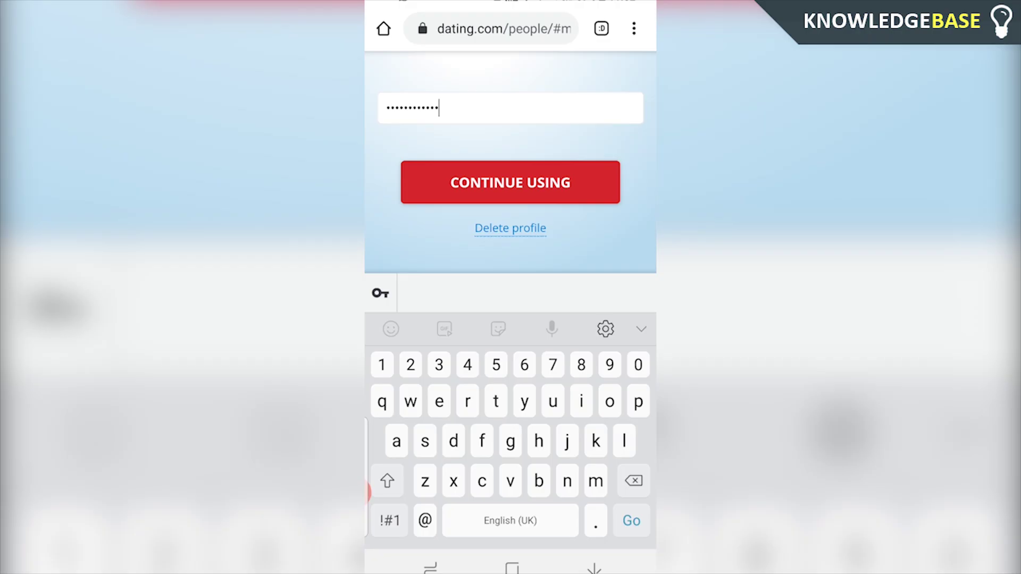
{"action": "left_click", "coordinate": [510, 228]}
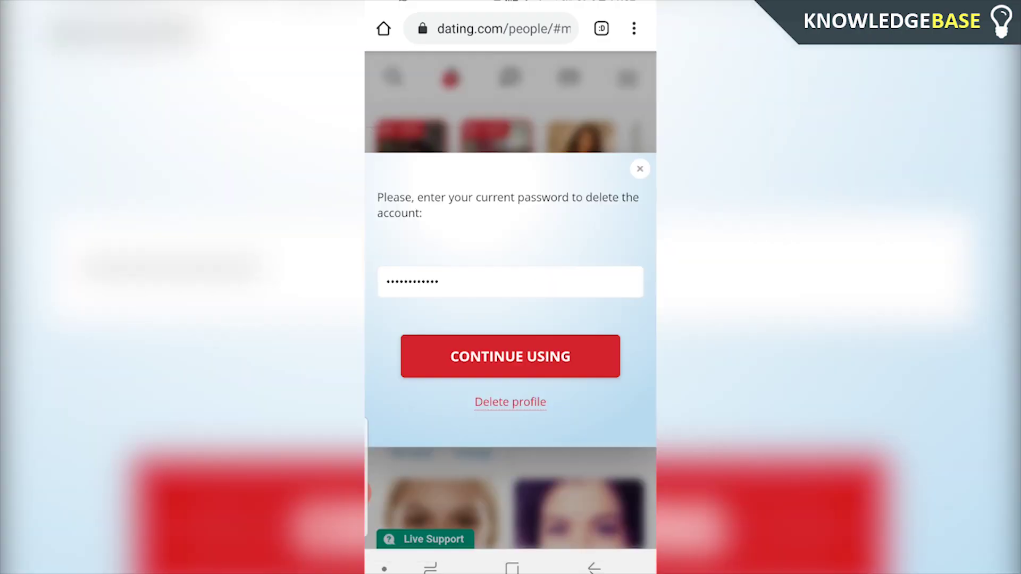